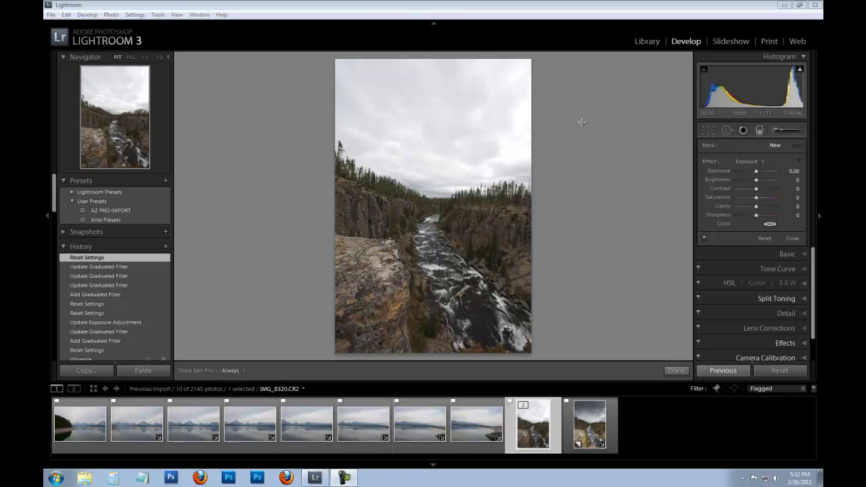
Compare the edited virtual copy with the unedited original, then return to the original
left_click(590, 426)
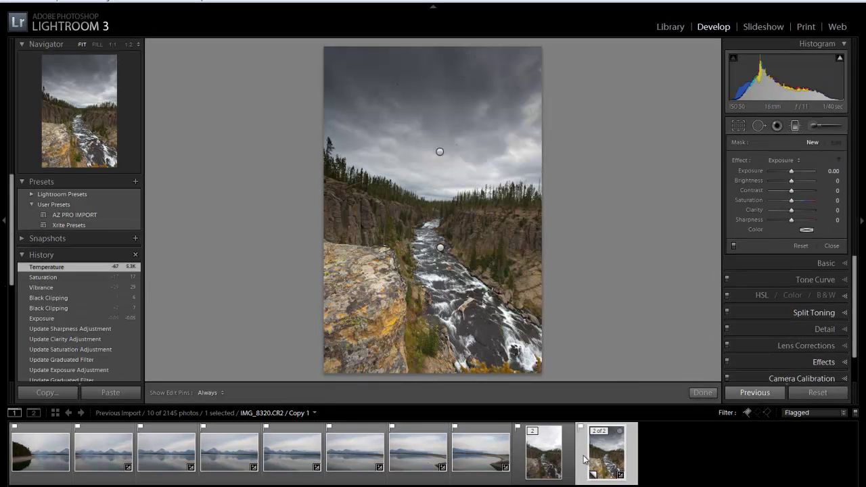
left_click(545, 458)
left_click(603, 457)
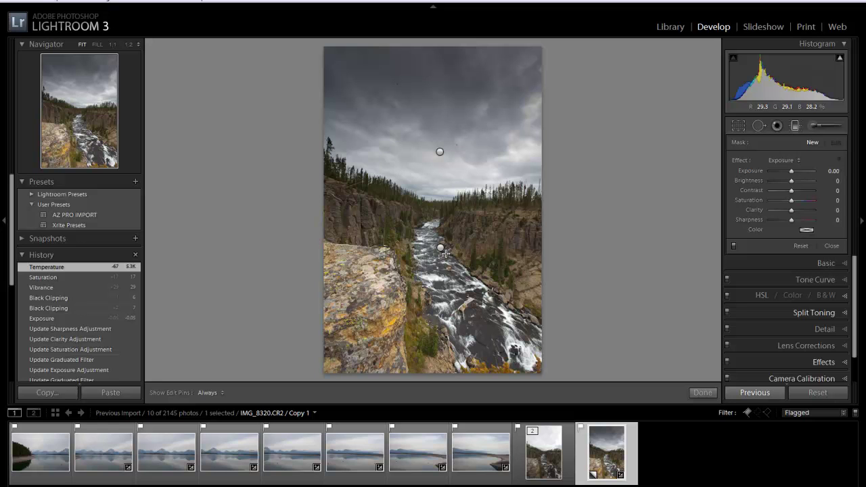
left_click(563, 443)
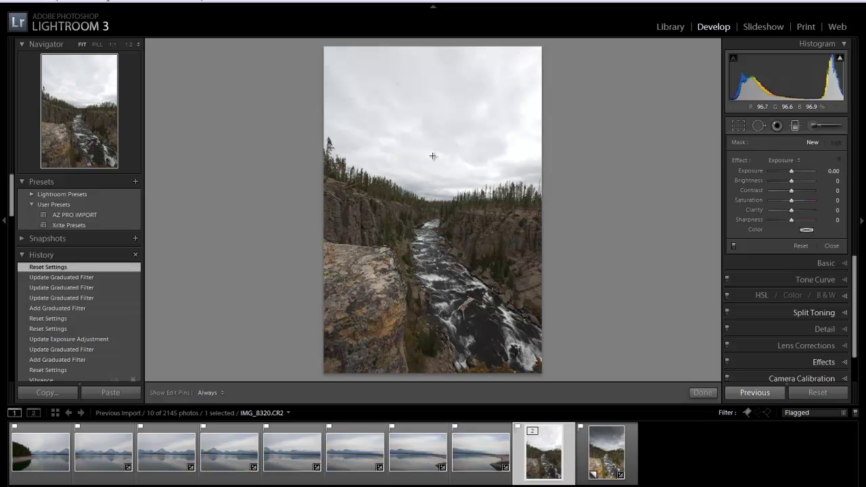
Drag a graduated filter over the sky and darken it with exposure −1.66 and brightness −29
left_click_drag(435, 156, 434, 333)
left_click_drag(433, 242, 439, 140)
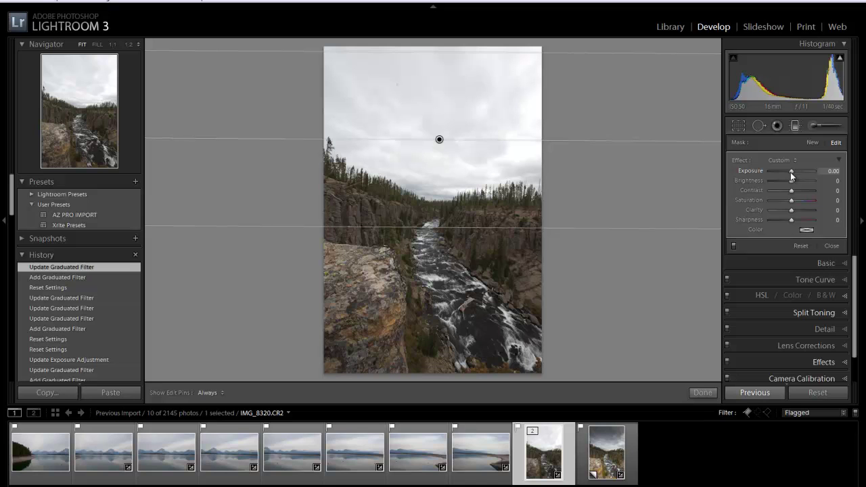
left_click_drag(791, 171, 782, 174)
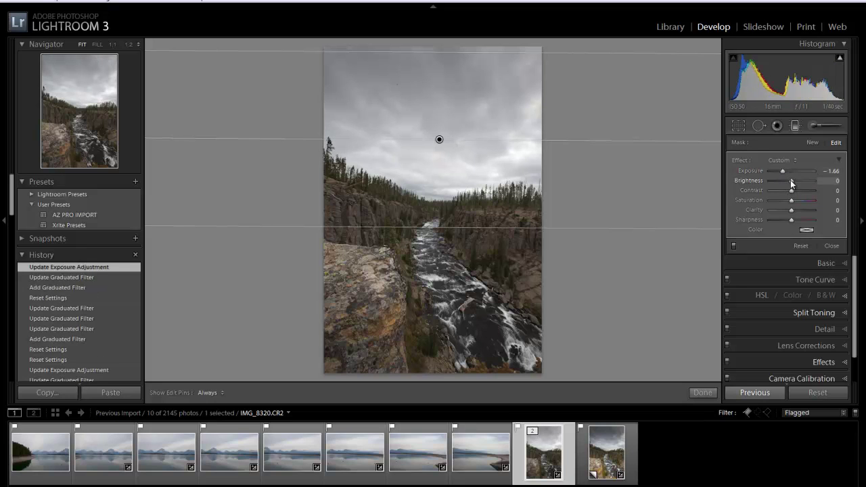
left_click_drag(790, 181, 796, 200)
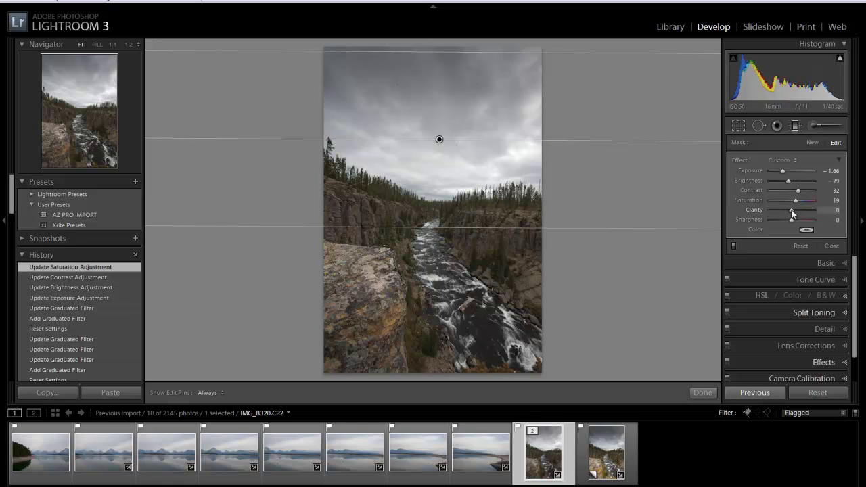
Set the sky filter's Clarity to exactly 100
left_click_drag(794, 214, 830, 217)
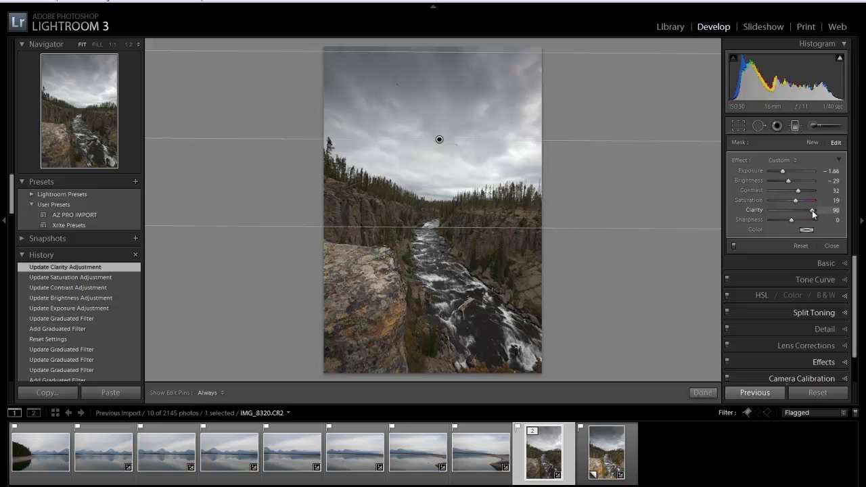
left_click_drag(813, 211, 793, 210)
left_click(837, 210)
type("100")
key("Return")
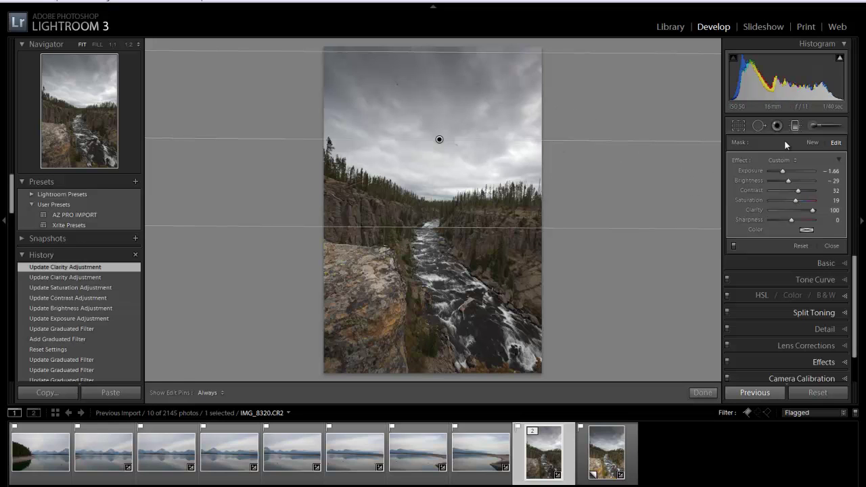
Add a second graduated filter rising from the river with Exposure 0.98, Contrast 37, Saturation 29, Clarity 34
left_click(795, 125)
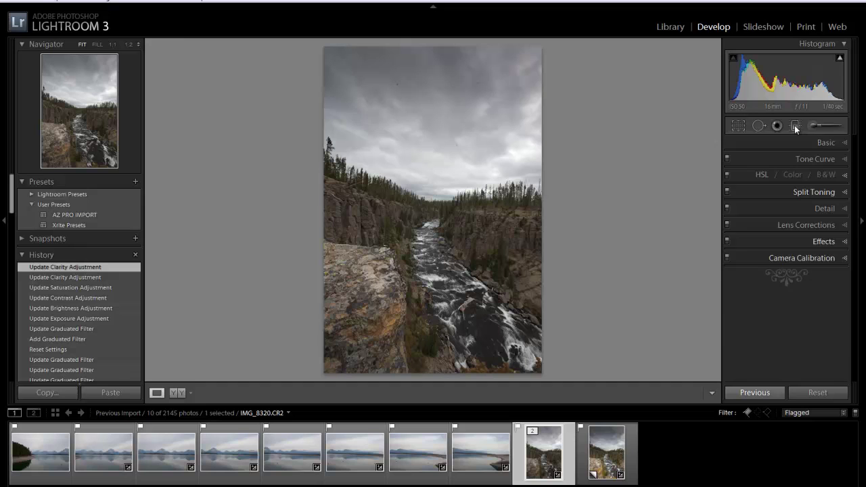
left_click(795, 125)
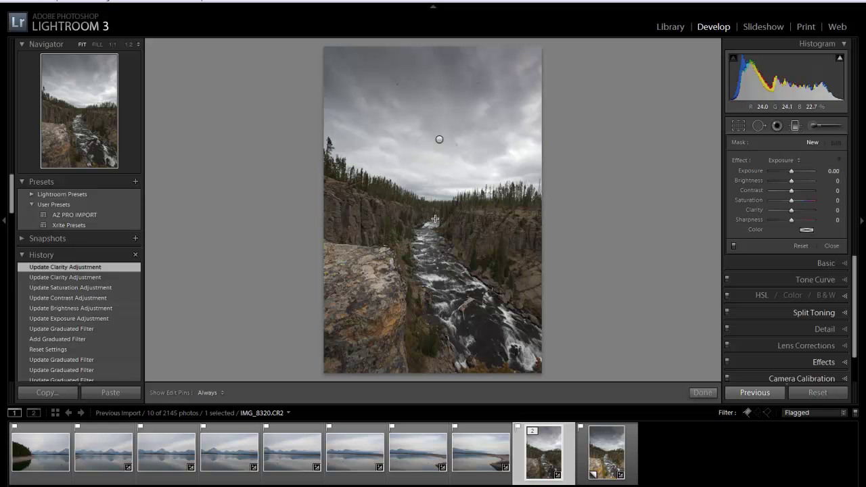
left_click_drag(435, 223, 435, 161)
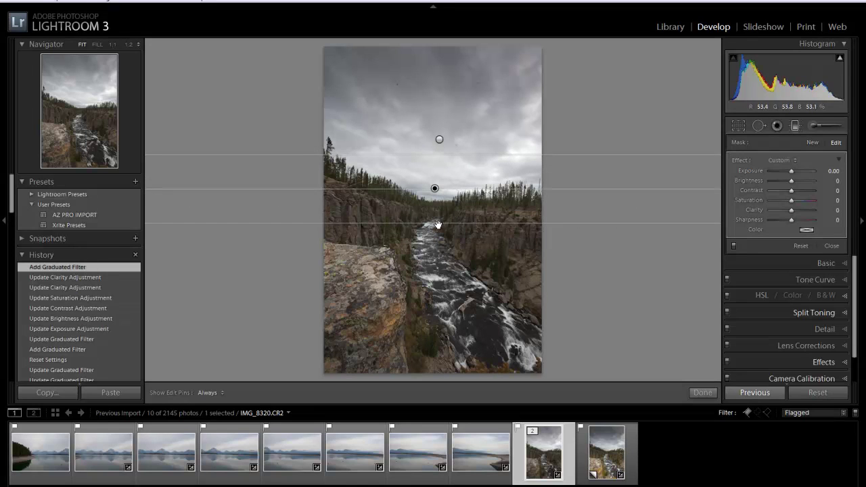
left_click_drag(438, 225, 448, 371)
left_click_drag(436, 264, 436, 265)
left_click_drag(792, 171, 795, 170)
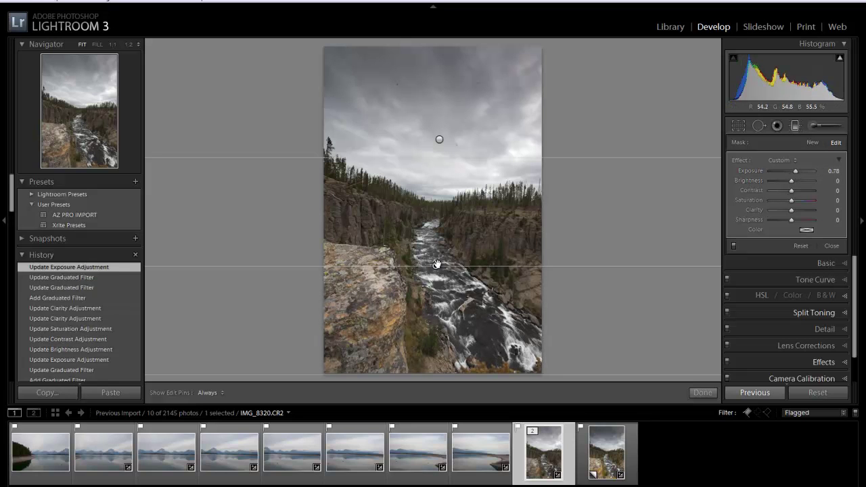
left_click_drag(436, 266, 440, 227)
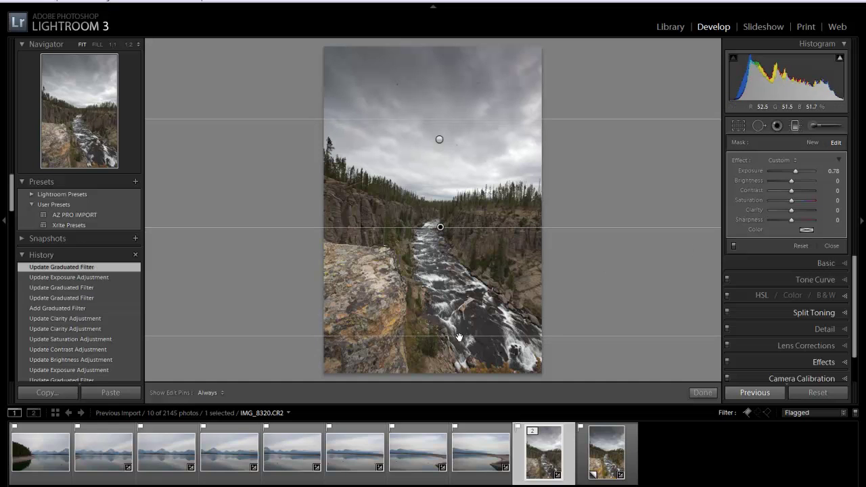
left_click_drag(460, 336, 457, 364)
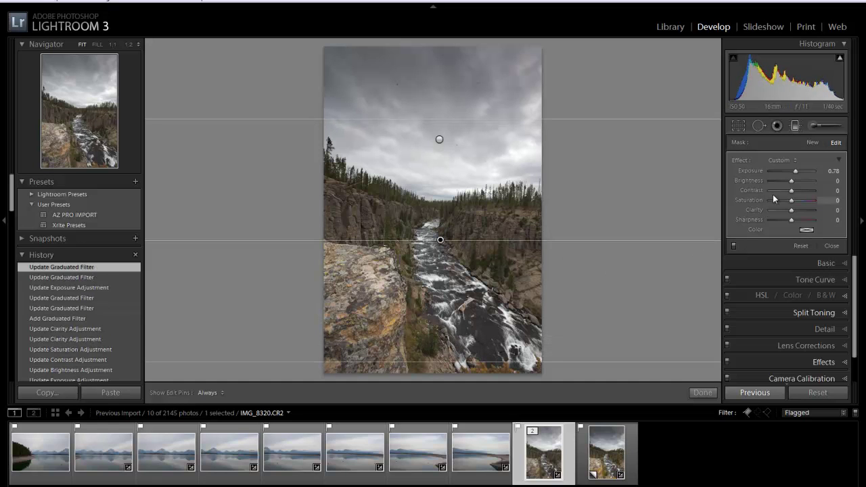
left_click_drag(796, 171, 802, 208)
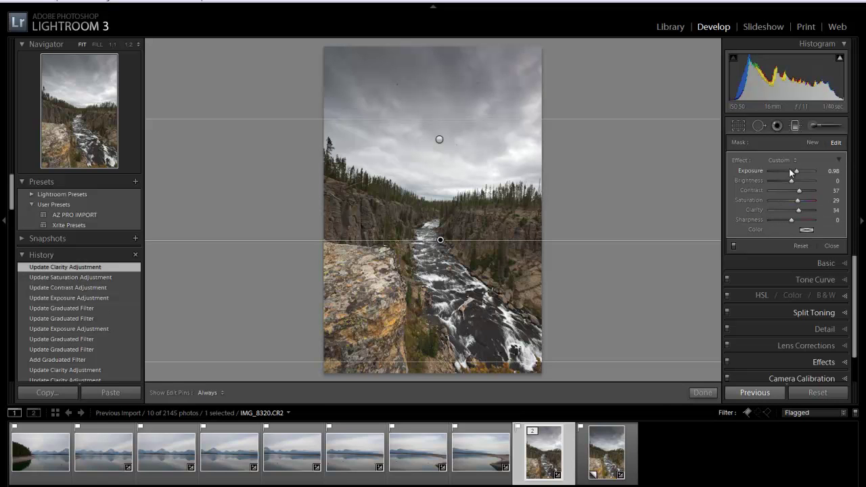
In the Basic panel, set Temp to 5218, Exposure to −0.32 and Blacks to 15
left_click(794, 127)
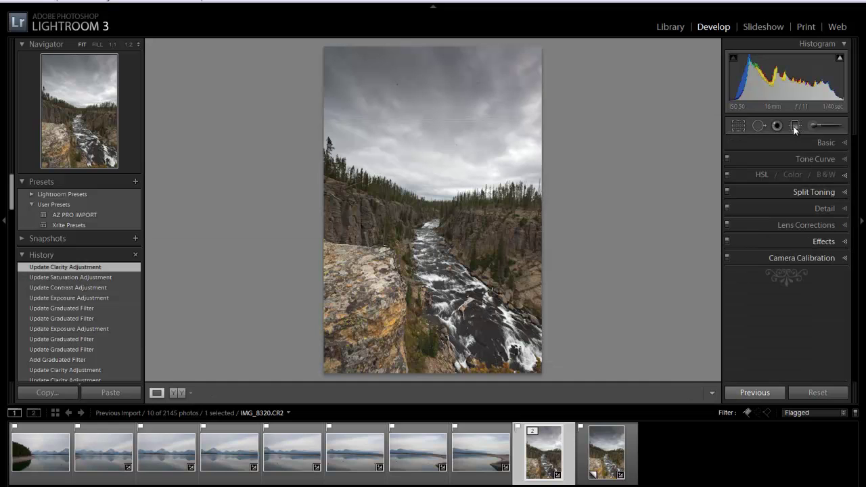
left_click(802, 141)
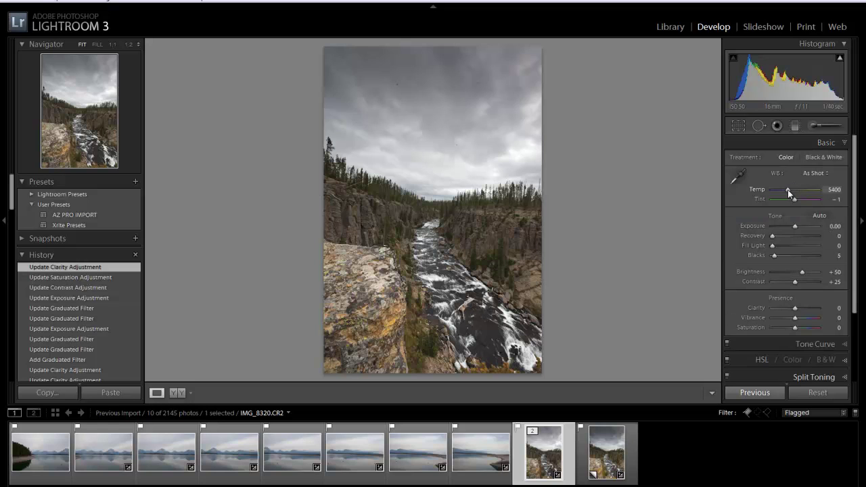
left_click_drag(788, 189, 787, 191)
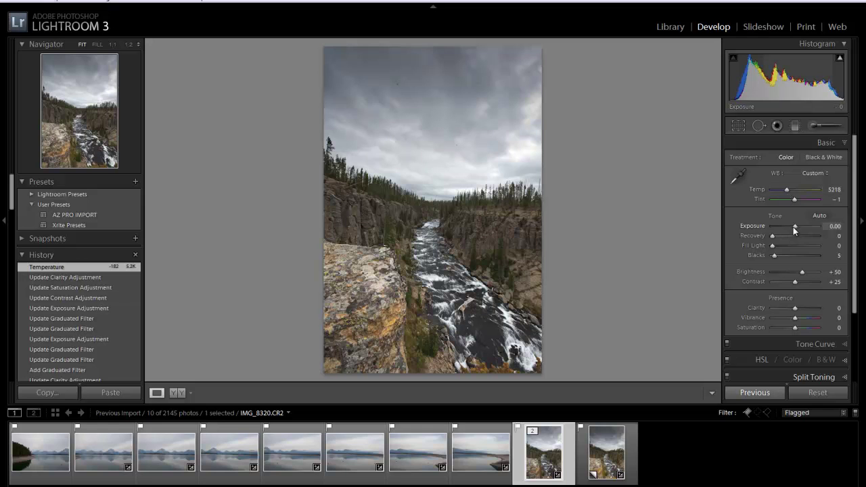
left_click_drag(794, 226, 792, 226)
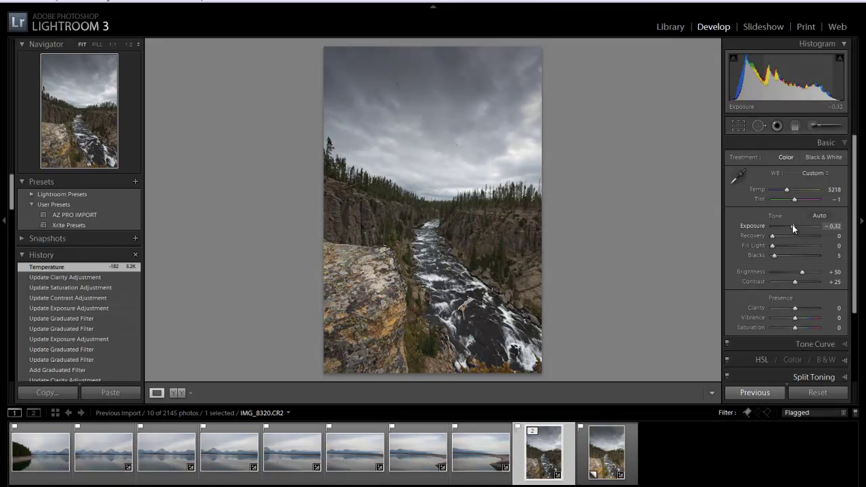
left_click_drag(775, 255, 778, 253)
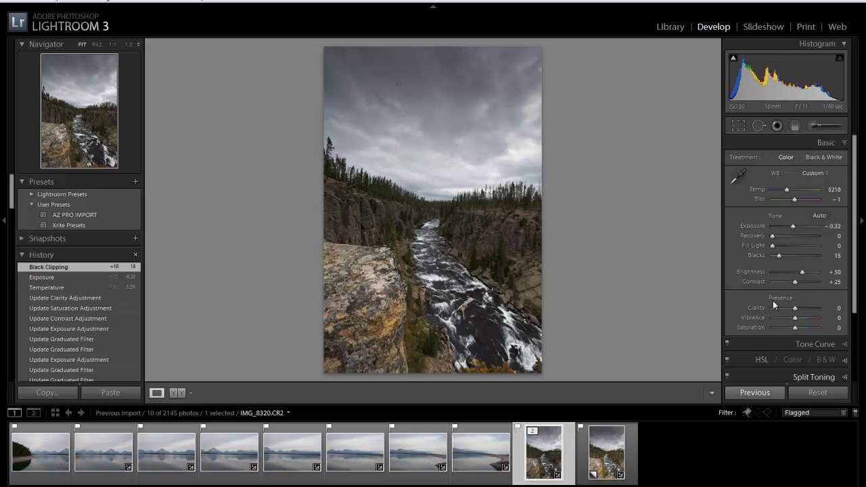
Raise Vibrance to +68 while checking the lichen-covered rock at 1:1, then return to Fit
left_click_drag(795, 317, 796, 317)
left_click(397, 306)
left_click_drag(443, 216, 472, 196)
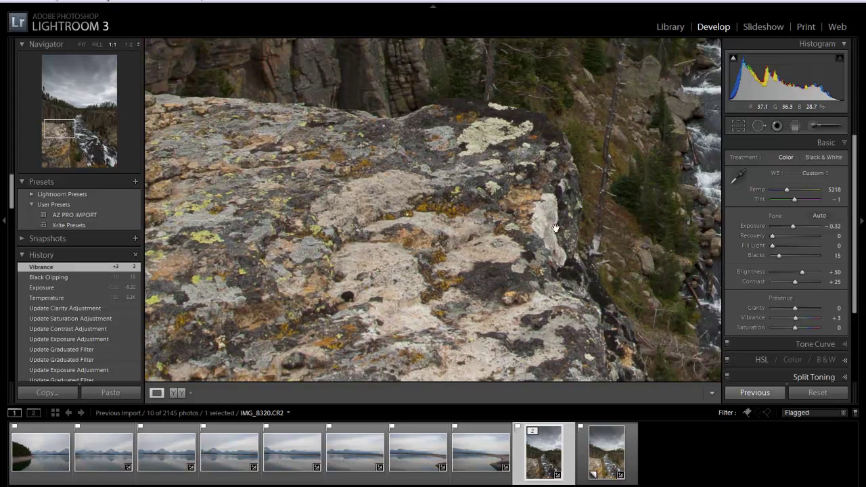
left_click_drag(596, 168, 478, 196)
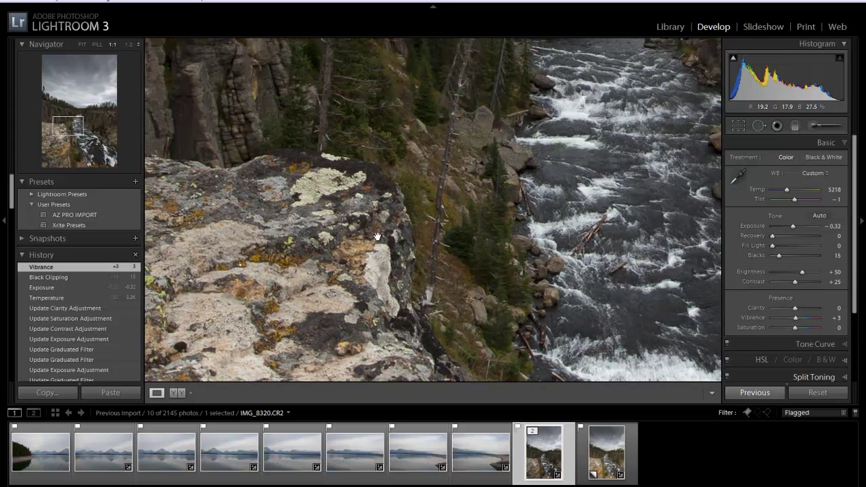
left_click_drag(352, 242, 488, 245)
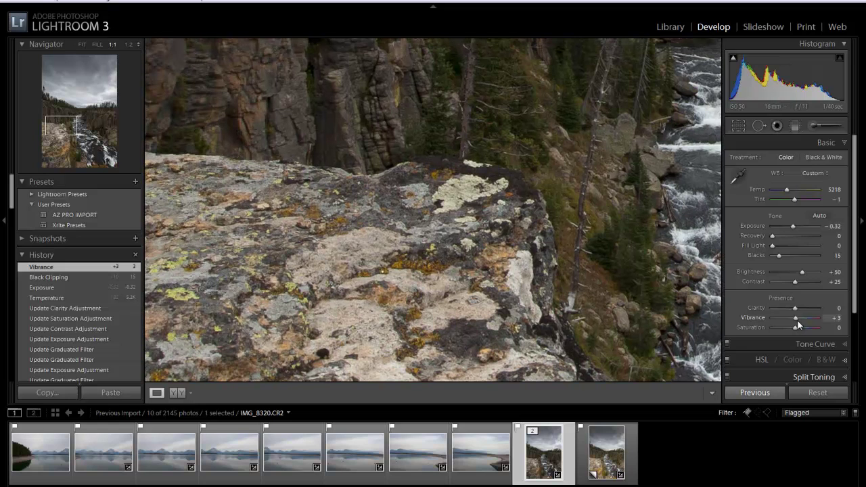
left_click_drag(799, 320, 812, 319)
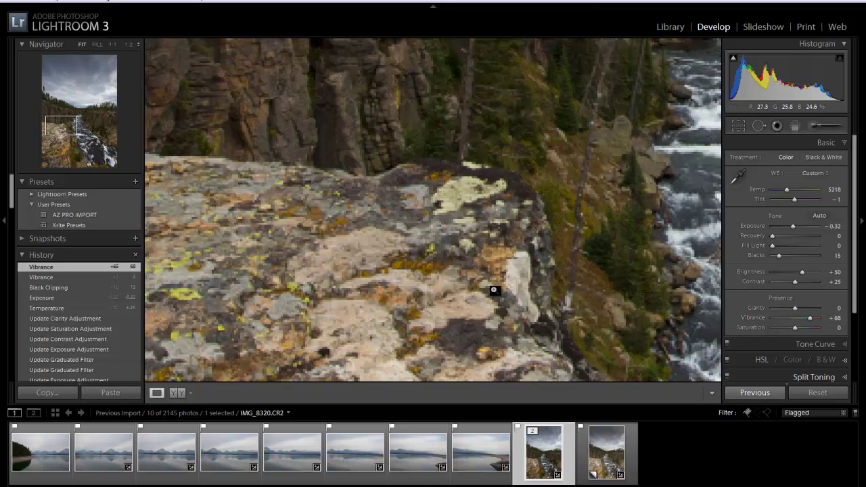
left_click(493, 291)
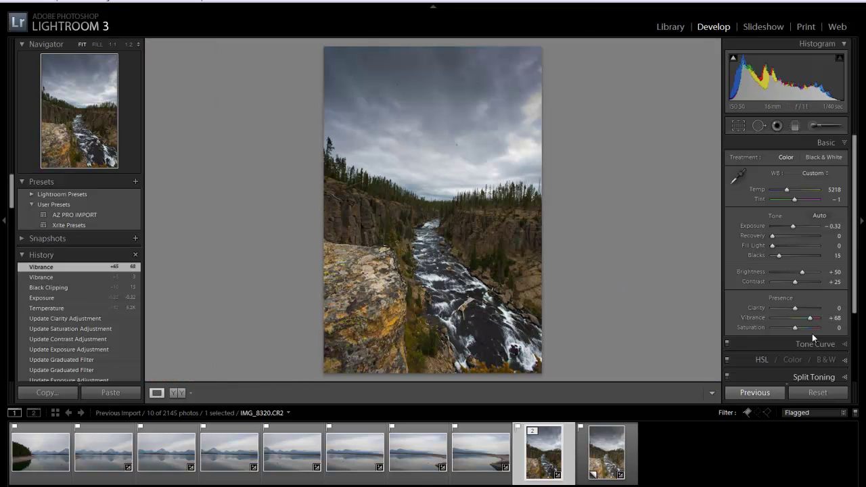
Set Saturation to +13 and Vibrance to +38, then bring back the Graduated Filter tool
left_click_drag(797, 326, 799, 326)
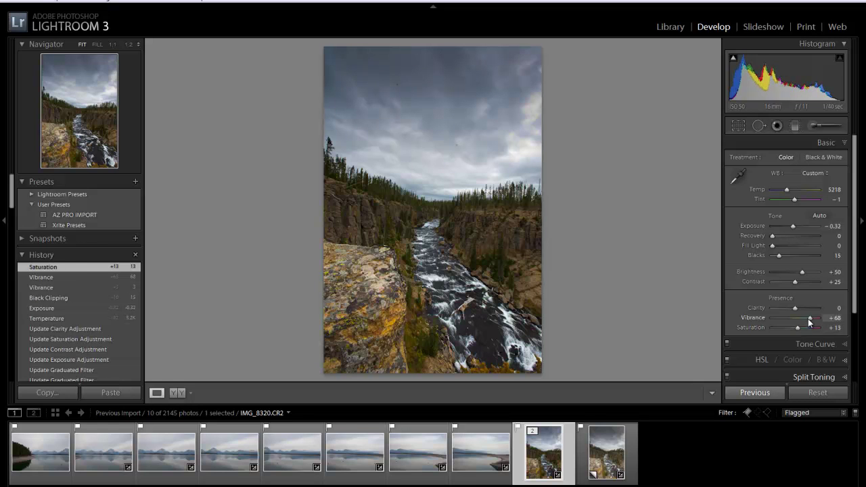
left_click_drag(810, 319, 805, 319)
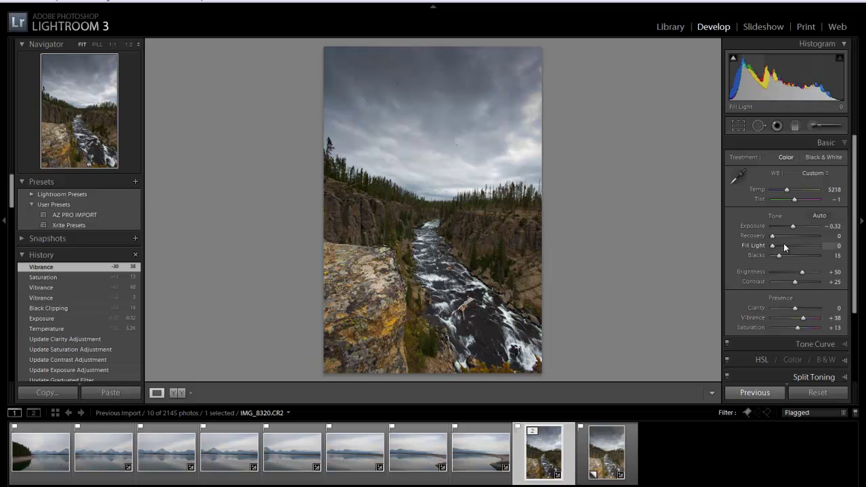
left_click(795, 127)
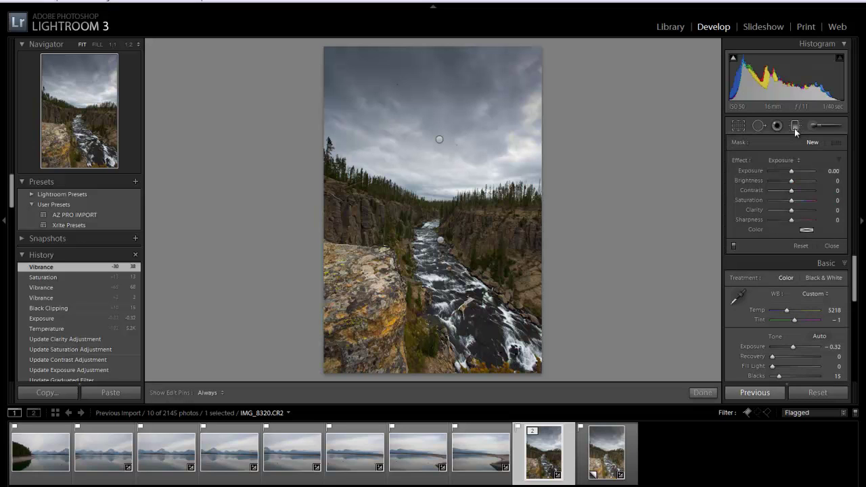